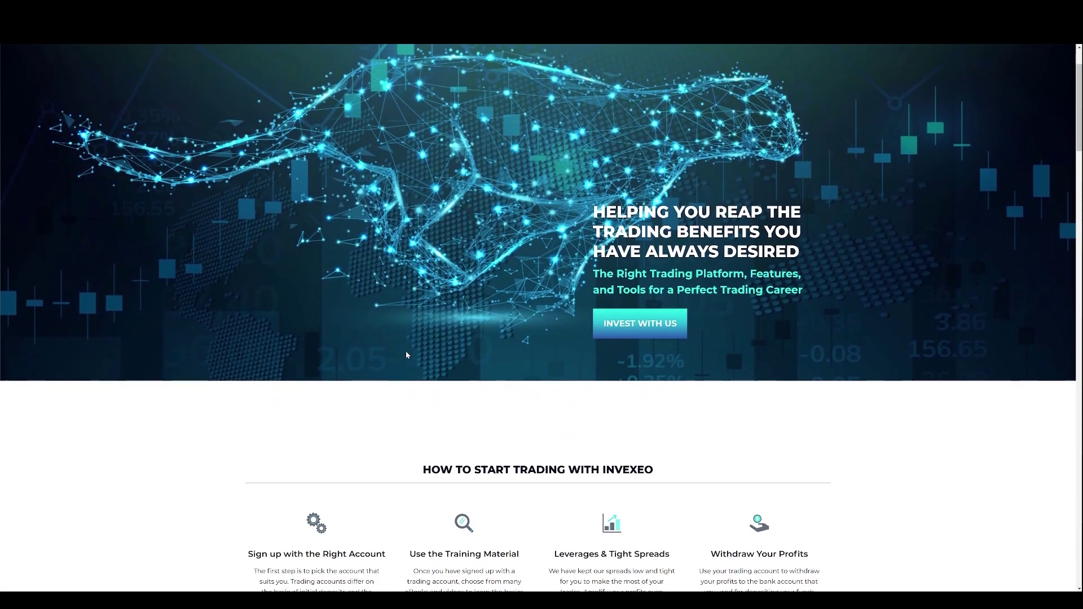
{"action": "scroll", "coordinate": [408, 355], "scroll_direction": "down", "scroll_amount": 2}
{"action": "scroll", "coordinate": [409, 354], "scroll_direction": "down", "scroll_amount": 1}
{"action": "scroll", "coordinate": [408, 354], "scroll_direction": "down", "scroll_amount": 1}
{"action": "scroll", "coordinate": [409, 355], "scroll_direction": "down", "scroll_amount": 1}
{"action": "scroll", "coordinate": [408, 355], "scroll_direction": "down", "scroll_amount": 1}
{"action": "scroll", "coordinate": [409, 355], "scroll_direction": "down", "scroll_amount": 1}
{"action": "scroll", "coordinate": [408, 354], "scroll_direction": "down", "scroll_amount": 1}
{"action": "scroll", "coordinate": [408, 354], "scroll_direction": "down", "scroll_amount": 1}
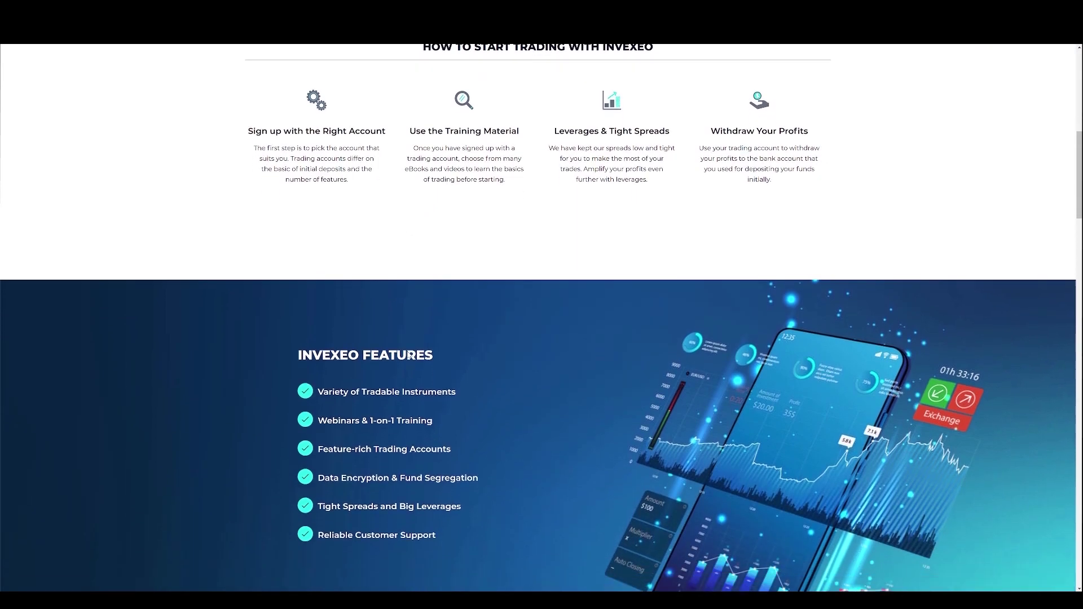
{"action": "scroll", "coordinate": [408, 351], "scroll_direction": "down", "scroll_amount": 1}
{"action": "scroll", "coordinate": [408, 351], "scroll_direction": "down", "scroll_amount": 1}
{"action": "scroll", "coordinate": [408, 352], "scroll_direction": "down", "scroll_amount": 1}
{"action": "scroll", "coordinate": [407, 352], "scroll_direction": "down", "scroll_amount": 1}
{"action": "scroll", "coordinate": [407, 351], "scroll_direction": "down", "scroll_amount": 1}
{"action": "scroll", "coordinate": [408, 352], "scroll_direction": "down", "scroll_amount": 1}
{"action": "scroll", "coordinate": [407, 355], "scroll_direction": "down", "scroll_amount": 1}
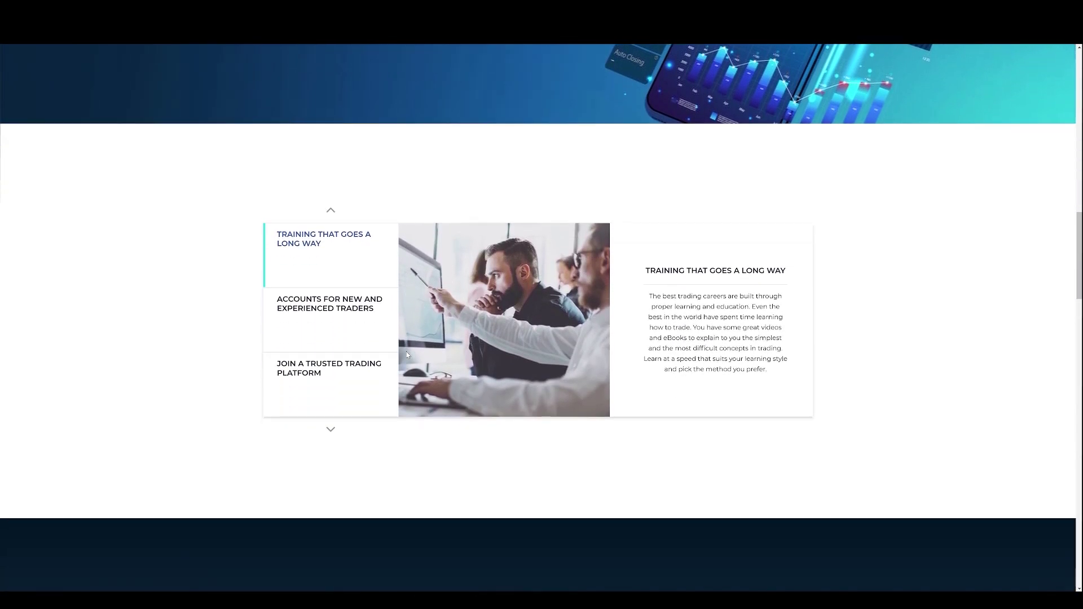
Cycle the homepage feature carousel through the accounts, trusted platform and convenience panels.
{"action": "left_click", "coordinate": [343, 335]}
{"action": "left_click", "coordinate": [343, 336]}
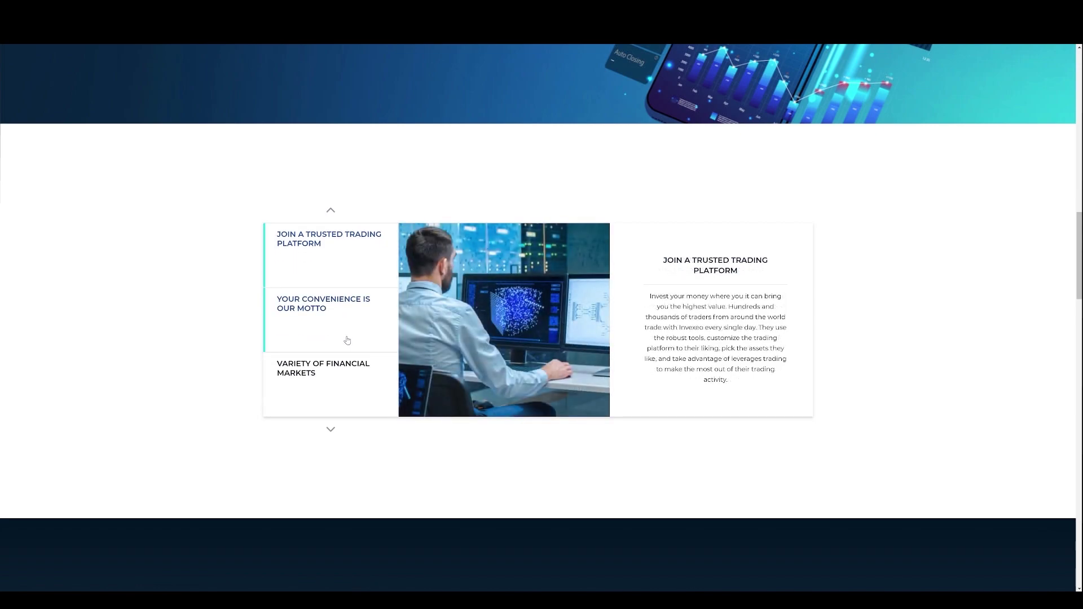
{"action": "left_click", "coordinate": [347, 339]}
{"action": "scroll", "coordinate": [347, 339], "scroll_direction": "down", "scroll_amount": 1}
{"action": "scroll", "coordinate": [348, 339], "scroll_direction": "down", "scroll_amount": 1}
{"action": "scroll", "coordinate": [347, 338], "scroll_direction": "down", "scroll_amount": 1}
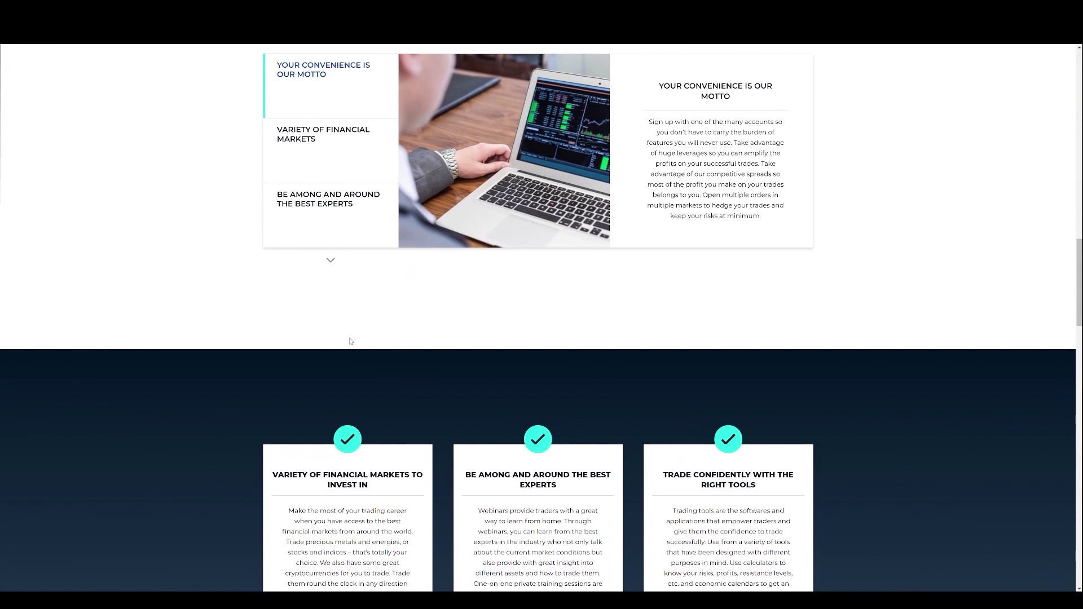
{"action": "scroll", "coordinate": [348, 339], "scroll_direction": "down", "scroll_amount": 1}
{"action": "scroll", "coordinate": [349, 337], "scroll_direction": "down", "scroll_amount": 1}
{"action": "scroll", "coordinate": [349, 337], "scroll_direction": "down", "scroll_amount": 1}
{"action": "scroll", "coordinate": [359, 345], "scroll_direction": "down", "scroll_amount": 2}
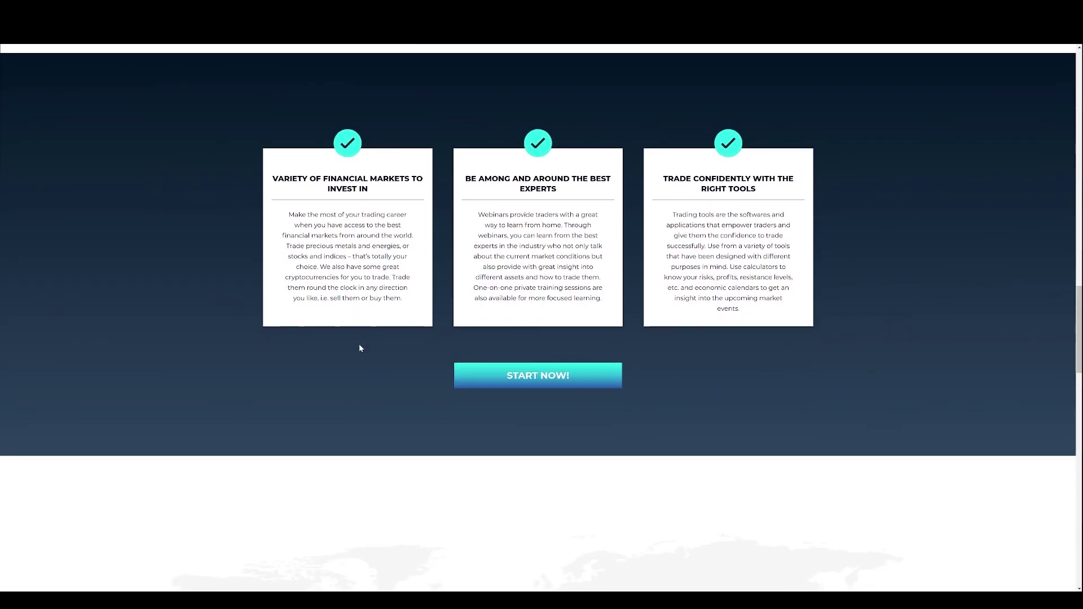
{"action": "scroll", "coordinate": [359, 343], "scroll_direction": "down", "scroll_amount": 1}
{"action": "scroll", "coordinate": [359, 344], "scroll_direction": "down", "scroll_amount": 1}
{"action": "scroll", "coordinate": [359, 347], "scroll_direction": "down", "scroll_amount": 2}
{"action": "scroll", "coordinate": [359, 347], "scroll_direction": "down", "scroll_amount": 1}
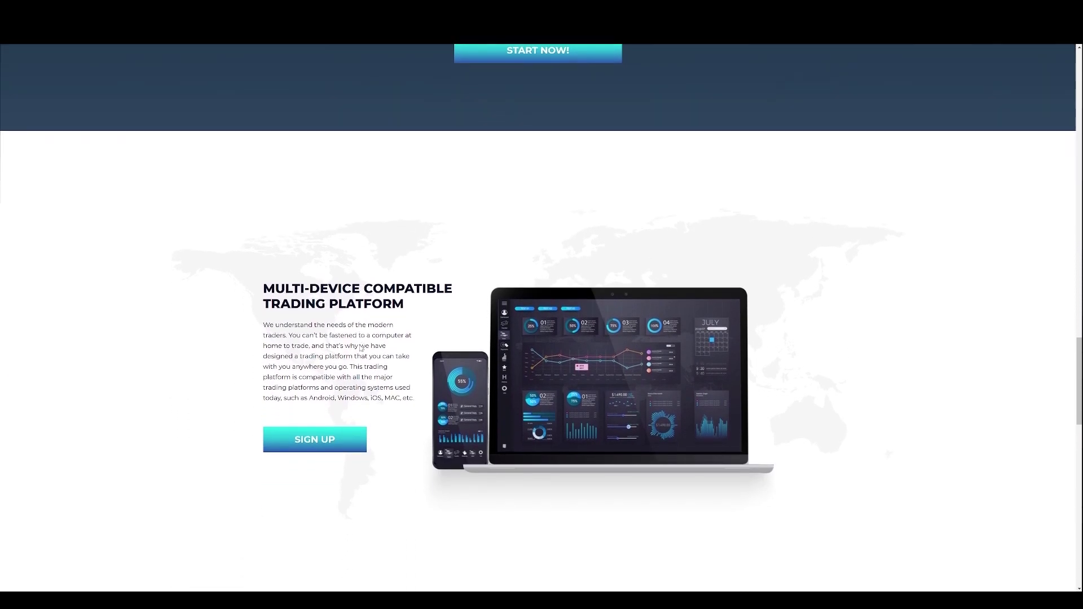
{"action": "scroll", "coordinate": [359, 347], "scroll_direction": "down", "scroll_amount": 1}
{"action": "scroll", "coordinate": [360, 348], "scroll_direction": "down", "scroll_amount": 1}
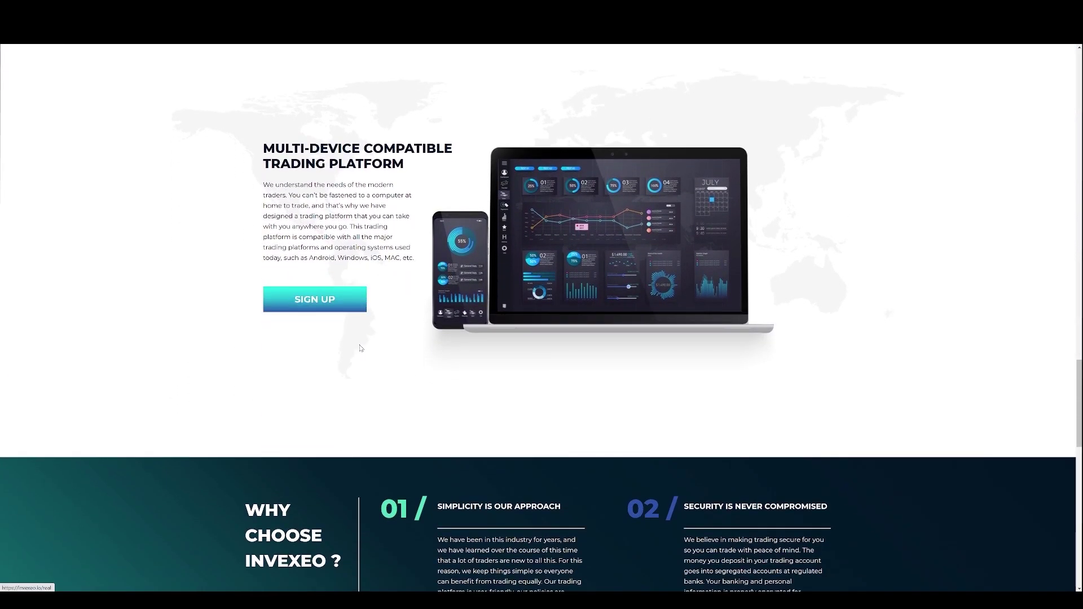
{"action": "scroll", "coordinate": [359, 347], "scroll_direction": "down", "scroll_amount": 1}
{"action": "scroll", "coordinate": [359, 348], "scroll_direction": "down", "scroll_amount": 2}
{"action": "scroll", "coordinate": [359, 347], "scroll_direction": "down", "scroll_amount": 1}
{"action": "scroll", "coordinate": [359, 348], "scroll_direction": "down", "scroll_amount": 1}
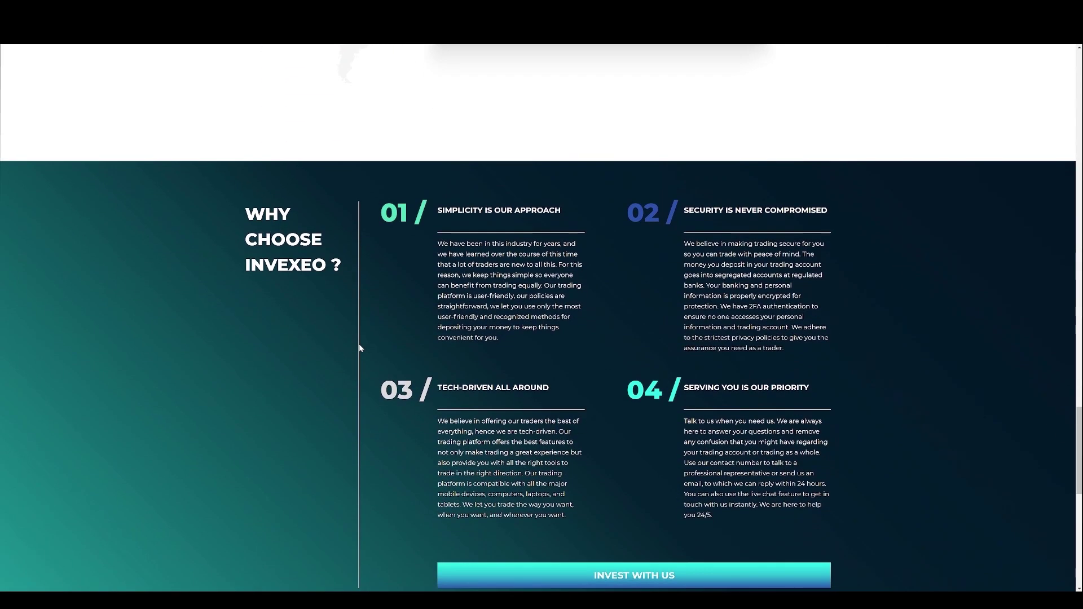
{"action": "scroll", "coordinate": [359, 347], "scroll_direction": "down", "scroll_amount": 1}
{"action": "scroll", "coordinate": [359, 347], "scroll_direction": "down", "scroll_amount": 1}
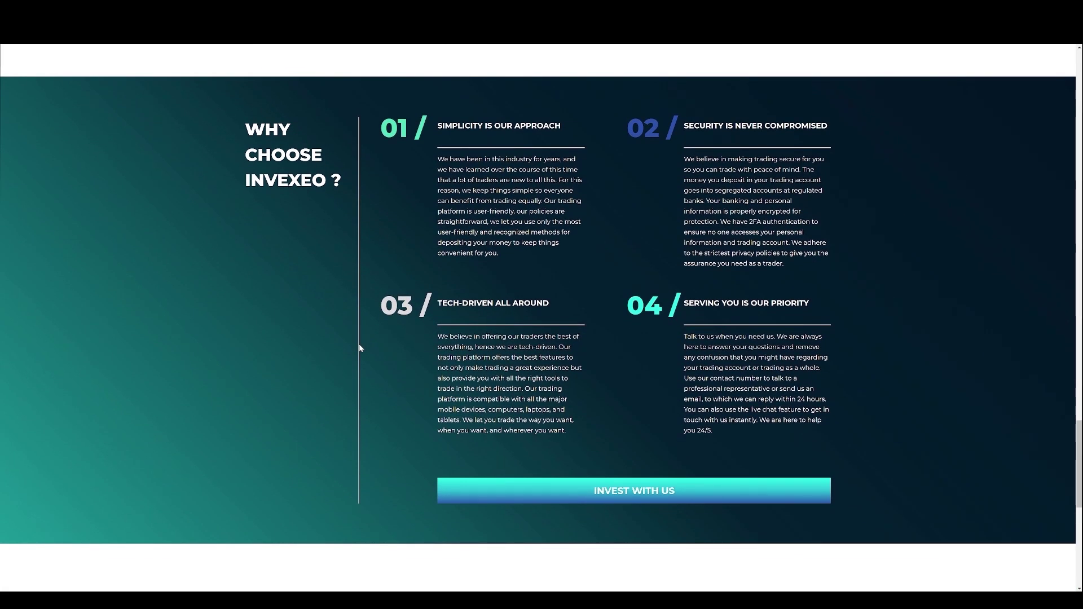
{"action": "scroll", "coordinate": [359, 348], "scroll_direction": "down", "scroll_amount": 1}
{"action": "scroll", "coordinate": [359, 347], "scroll_direction": "down", "scroll_amount": 1}
Open the live registration form and move from the first name to the last name field.
{"action": "left_click", "coordinate": [654, 322]}
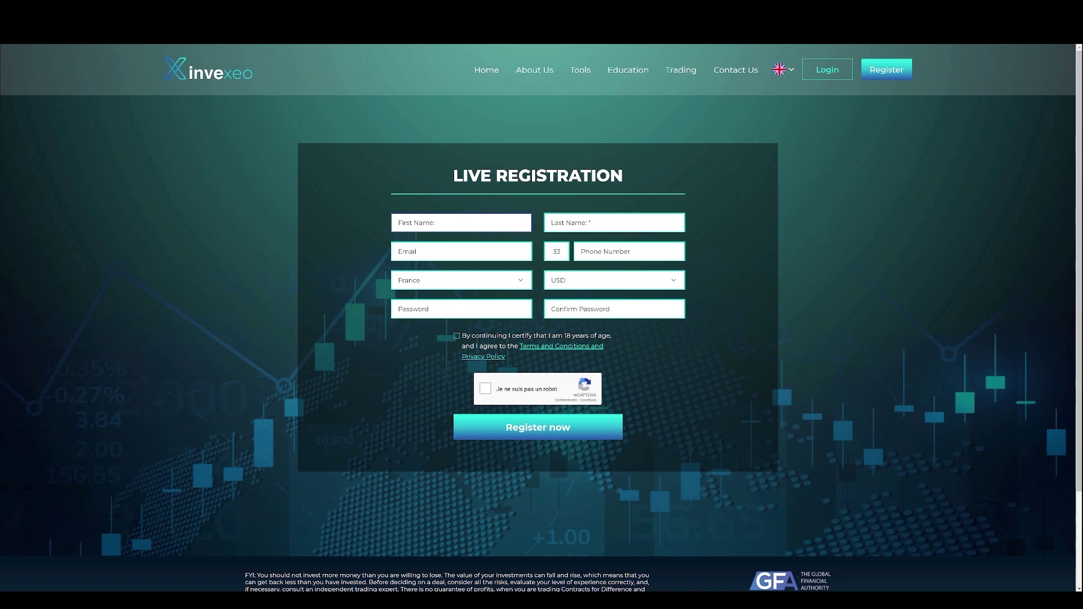
{"action": "key", "text": "Tab"}
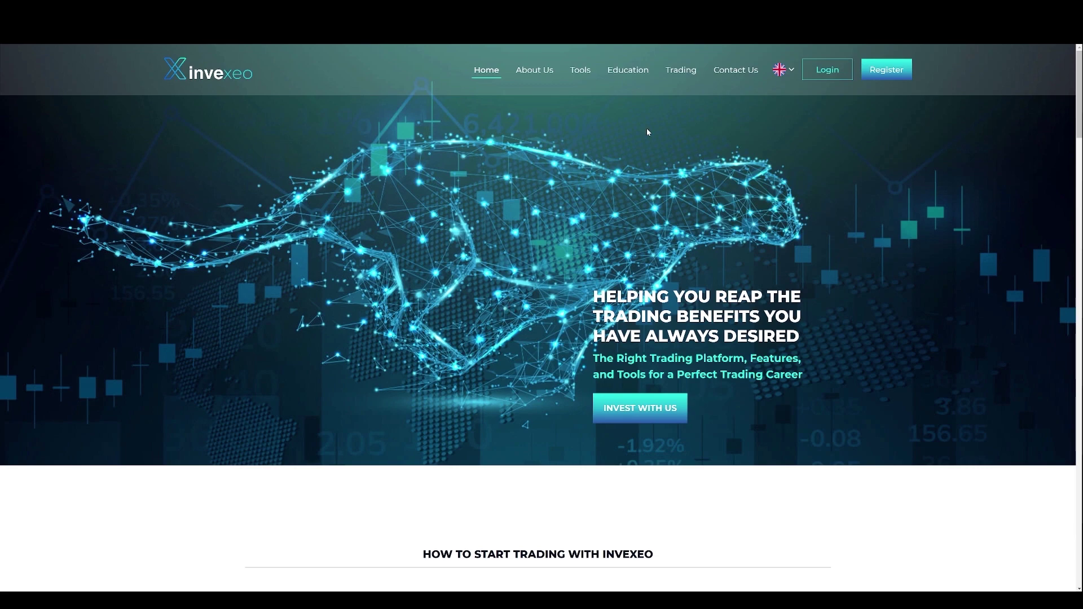
{"action": "mouse_move", "coordinate": [681, 69]}
{"action": "mouse_move", "coordinate": [600, 187]}
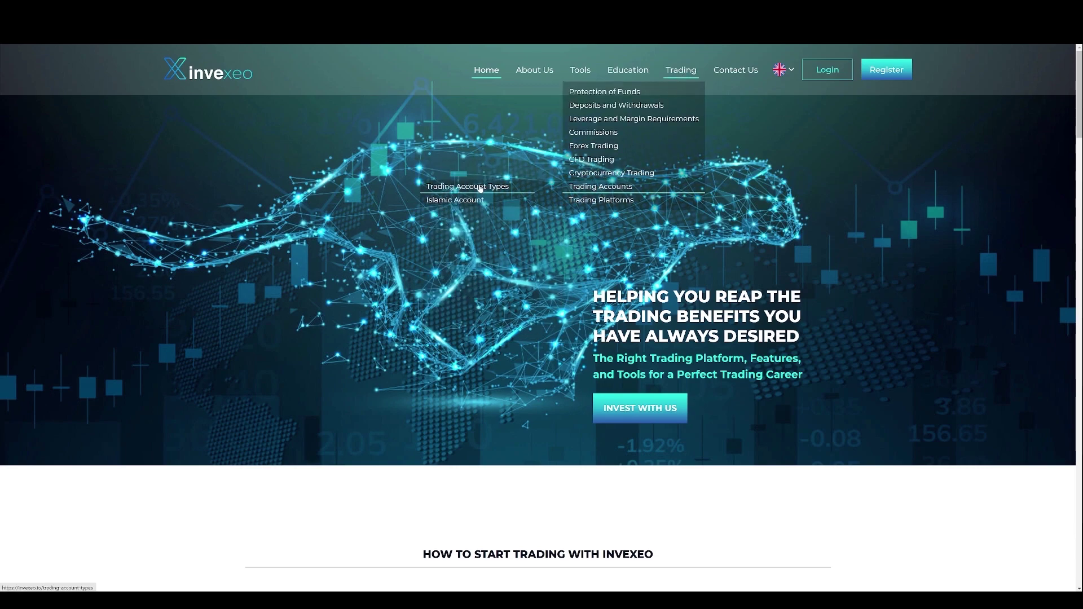
{"action": "left_click", "coordinate": [479, 187]}
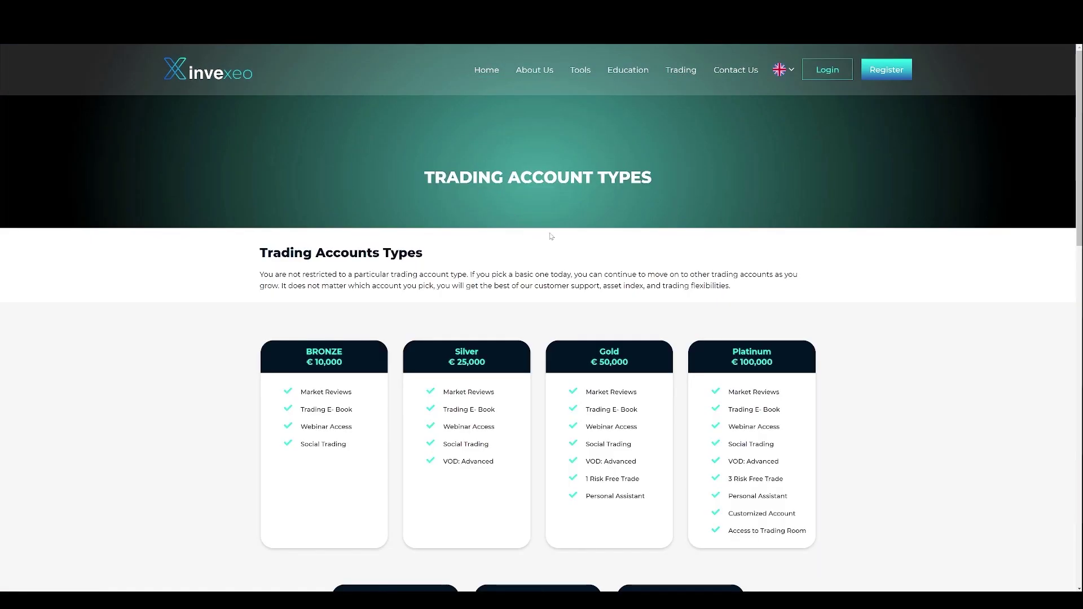
{"action": "scroll", "coordinate": [551, 235], "scroll_direction": "down", "scroll_amount": 2}
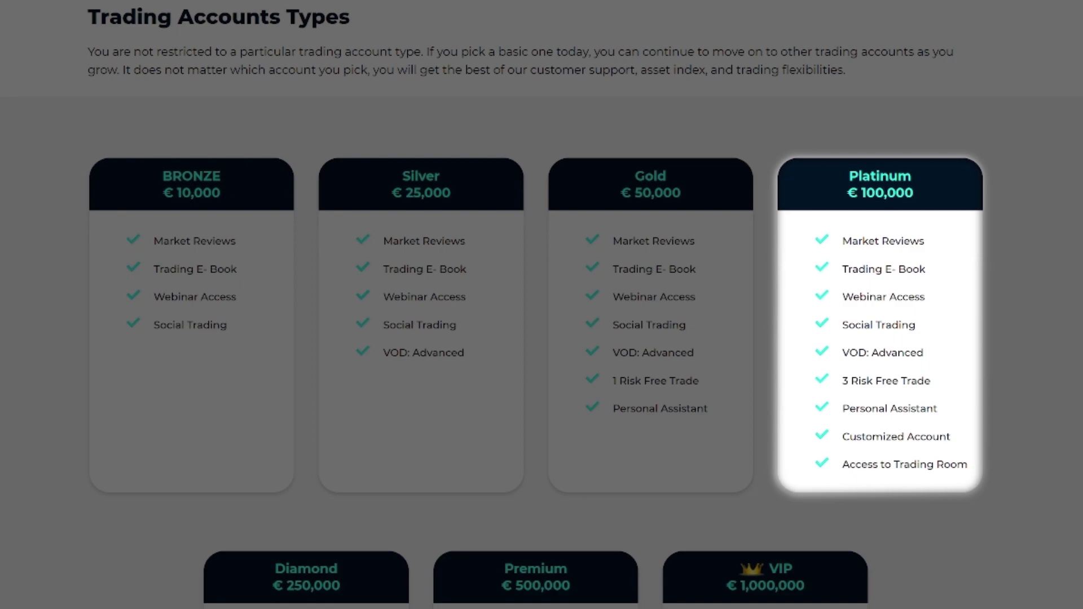
{"action": "scroll", "coordinate": [542, 305], "scroll_direction": "down", "scroll_amount": 10}
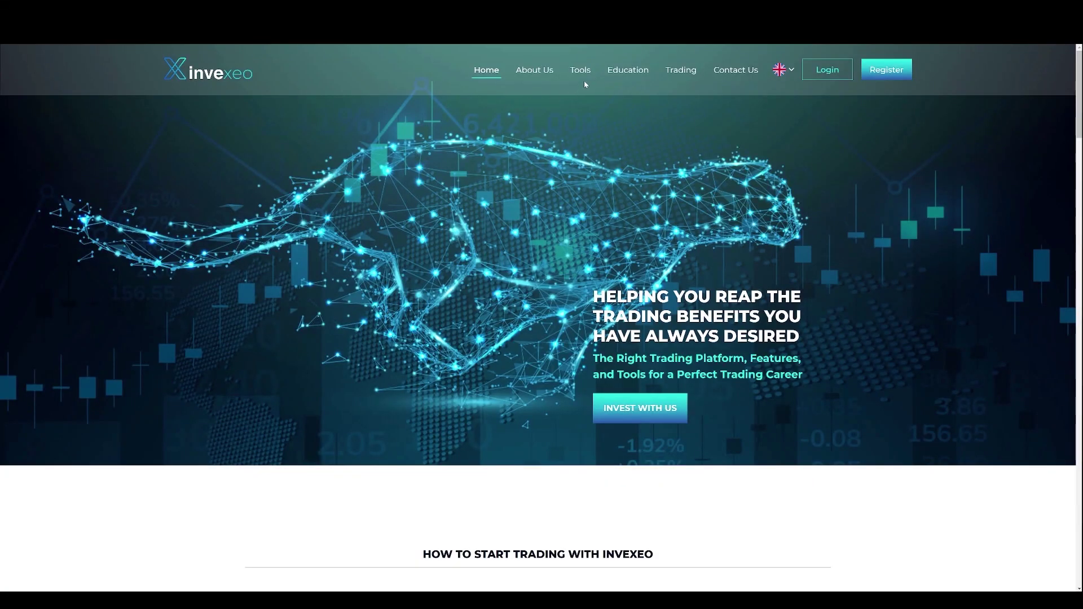
Open the Asset Index page from the Tools menu.
{"action": "mouse_move", "coordinate": [588, 187]}
{"action": "left_click", "coordinate": [607, 186]}
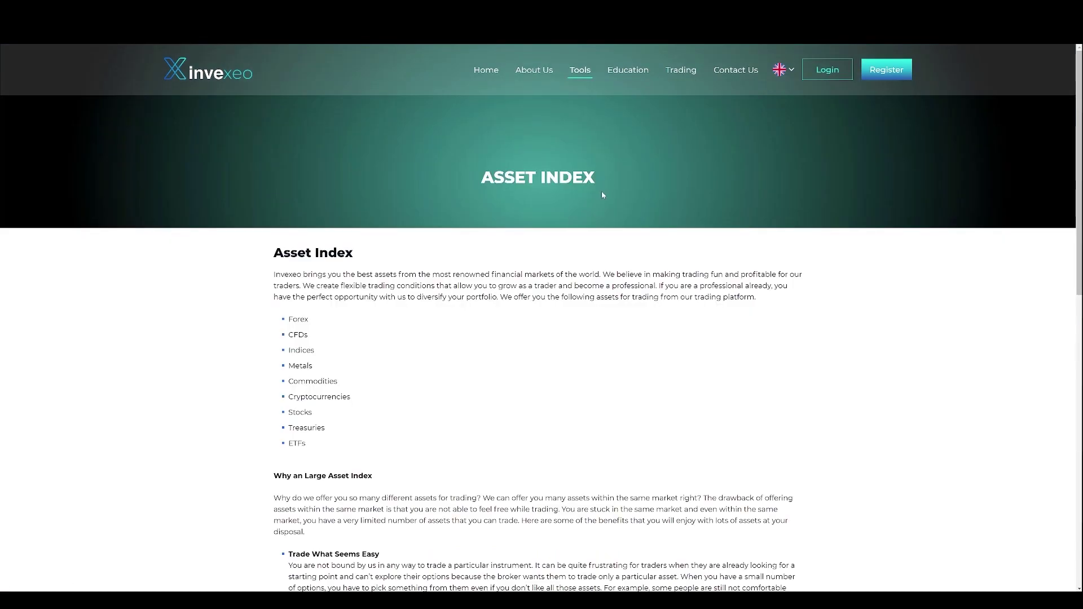
{"action": "scroll", "coordinate": [601, 196], "scroll_direction": "down", "scroll_amount": 2}
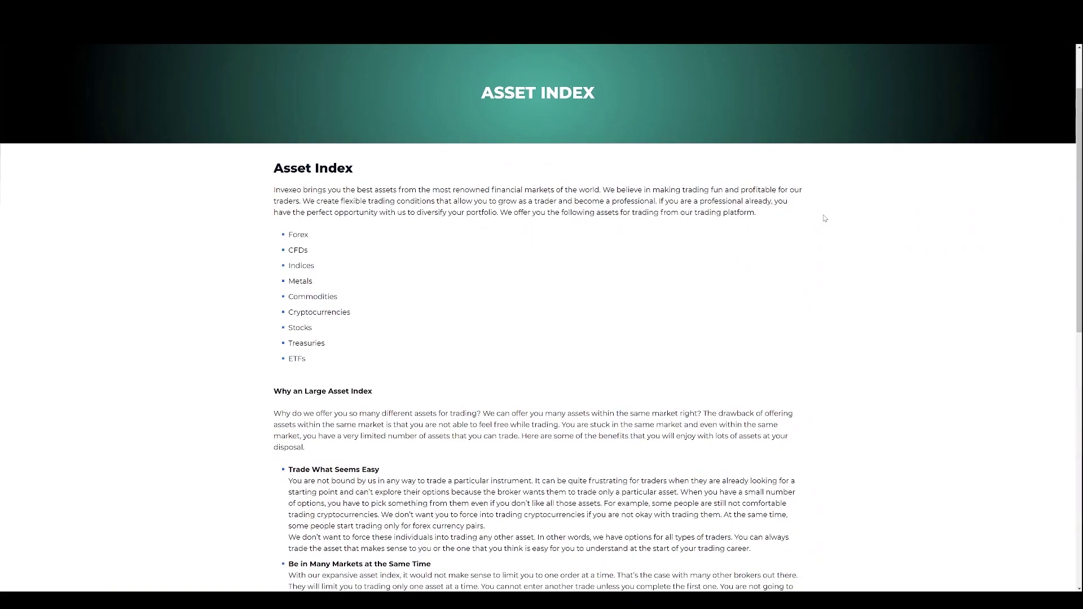
{"action": "scroll", "coordinate": [824, 218], "scroll_direction": "down", "scroll_amount": 2}
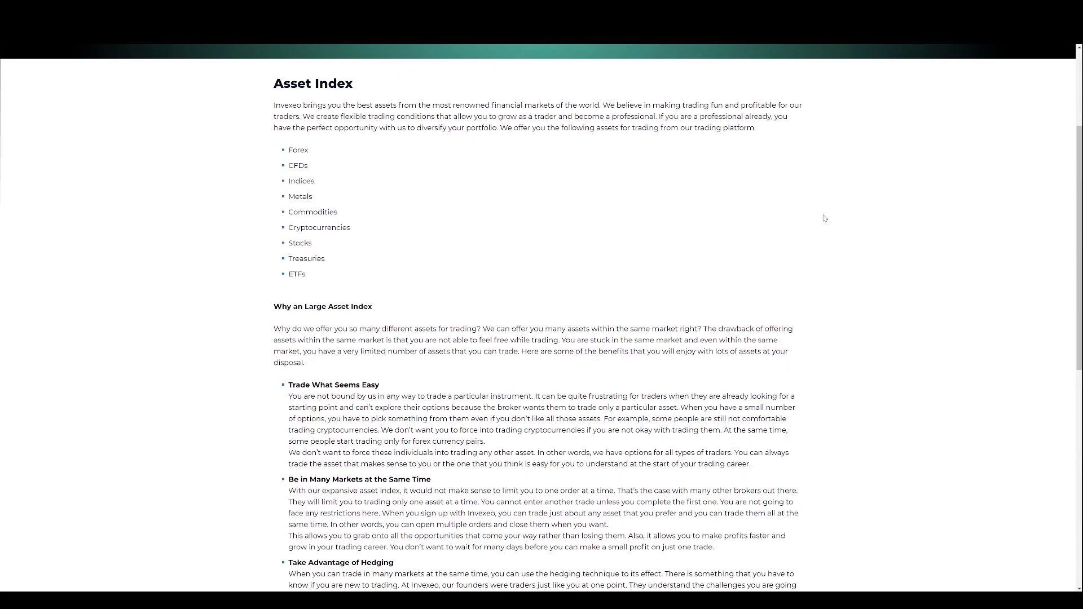
{"action": "scroll", "coordinate": [825, 219], "scroll_direction": "down", "scroll_amount": 2}
{"action": "scroll", "coordinate": [825, 218], "scroll_direction": "down", "scroll_amount": 2}
{"action": "scroll", "coordinate": [825, 218], "scroll_direction": "down", "scroll_amount": 1}
{"action": "scroll", "coordinate": [824, 219], "scroll_direction": "down", "scroll_amount": 1}
{"action": "scroll", "coordinate": [825, 218], "scroll_direction": "down", "scroll_amount": 2}
{"action": "scroll", "coordinate": [824, 219], "scroll_direction": "down", "scroll_amount": 2}
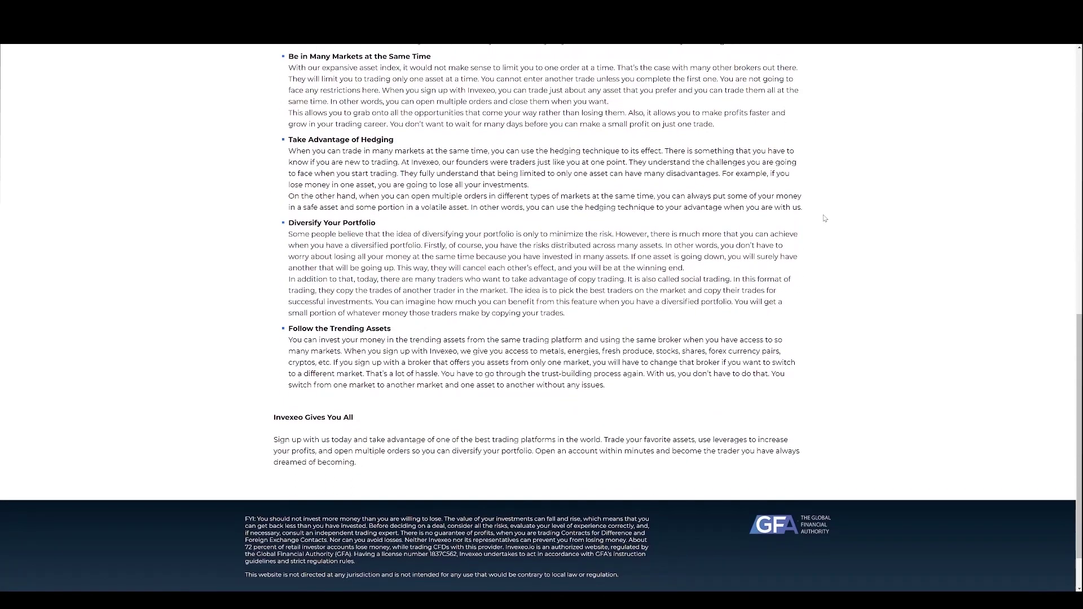
{"action": "scroll", "coordinate": [825, 219], "scroll_direction": "up", "scroll_amount": 3}
{"action": "scroll", "coordinate": [825, 218], "scroll_direction": "up", "scroll_amount": 3}
{"action": "scroll", "coordinate": [825, 219], "scroll_direction": "up", "scroll_amount": 3}
{"action": "scroll", "coordinate": [825, 218], "scroll_direction": "up", "scroll_amount": 3}
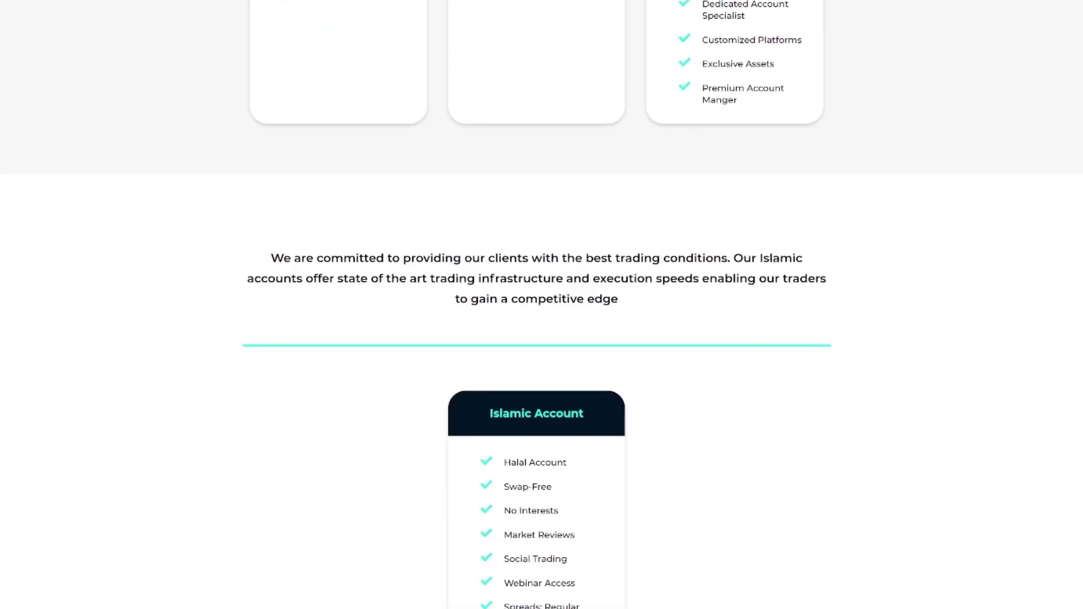
{"action": "scroll", "coordinate": [542, 305], "scroll_direction": "down", "scroll_amount": 2}
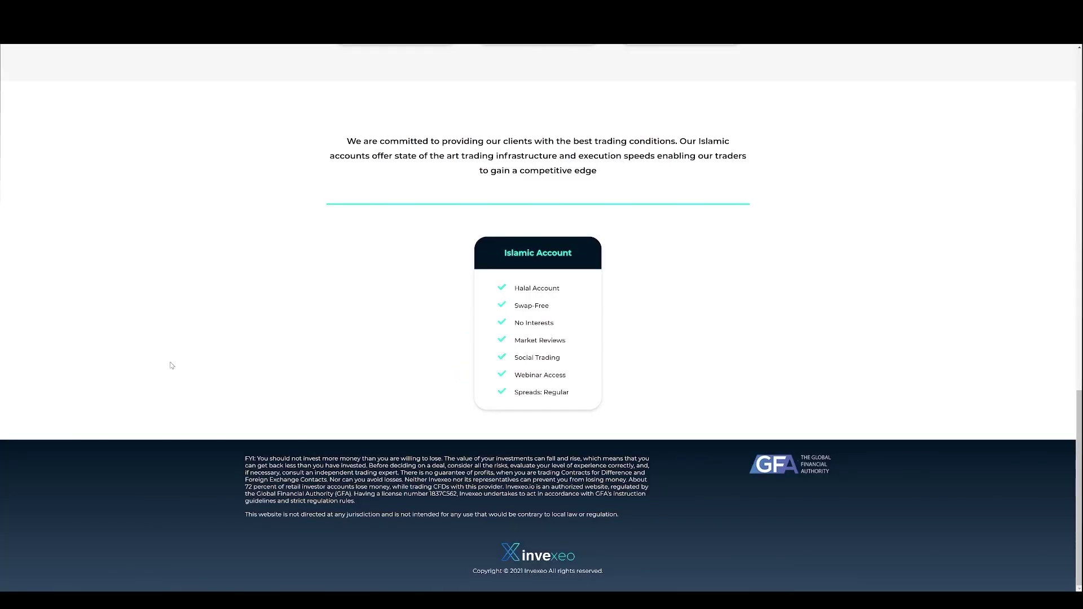
{"action": "scroll", "coordinate": [170, 365], "scroll_direction": "up", "scroll_amount": 5}
{"action": "scroll", "coordinate": [339, 356], "scroll_direction": "up", "scroll_amount": 3}
{"action": "scroll", "coordinate": [467, 339], "scroll_direction": "up", "scroll_amount": 3}
{"action": "scroll", "coordinate": [571, 294], "scroll_direction": "up", "scroll_amount": 5}
{"action": "scroll", "coordinate": [571, 294], "scroll_direction": "up", "scroll_amount": 5}
{"action": "scroll", "coordinate": [606, 169], "scroll_direction": "up", "scroll_amount": 2}
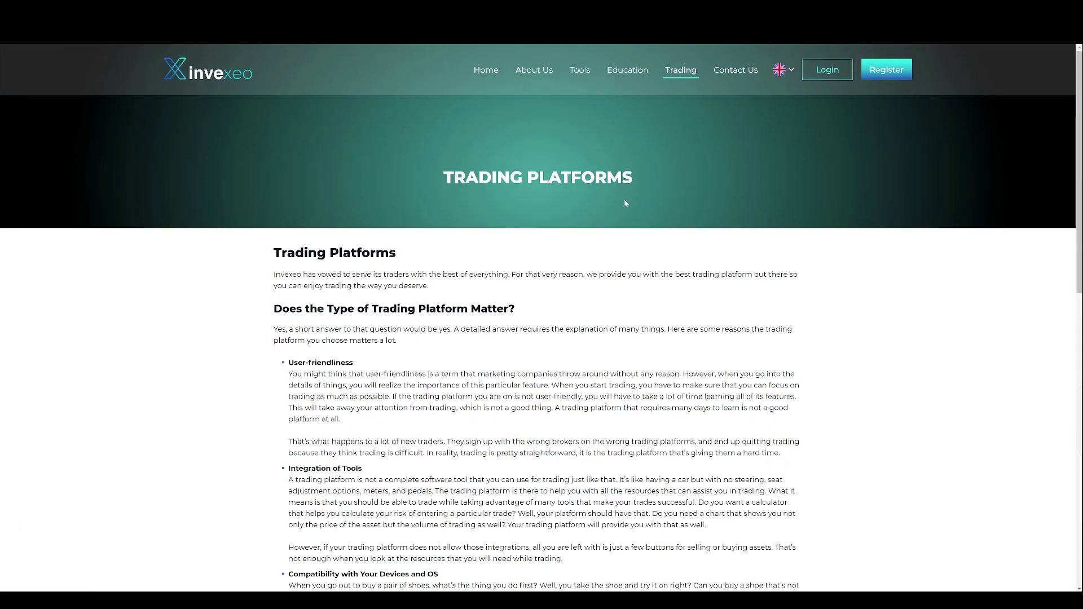
{"action": "scroll", "coordinate": [626, 204], "scroll_direction": "down", "scroll_amount": 3}
{"action": "scroll", "coordinate": [626, 204], "scroll_direction": "down", "scroll_amount": 2}
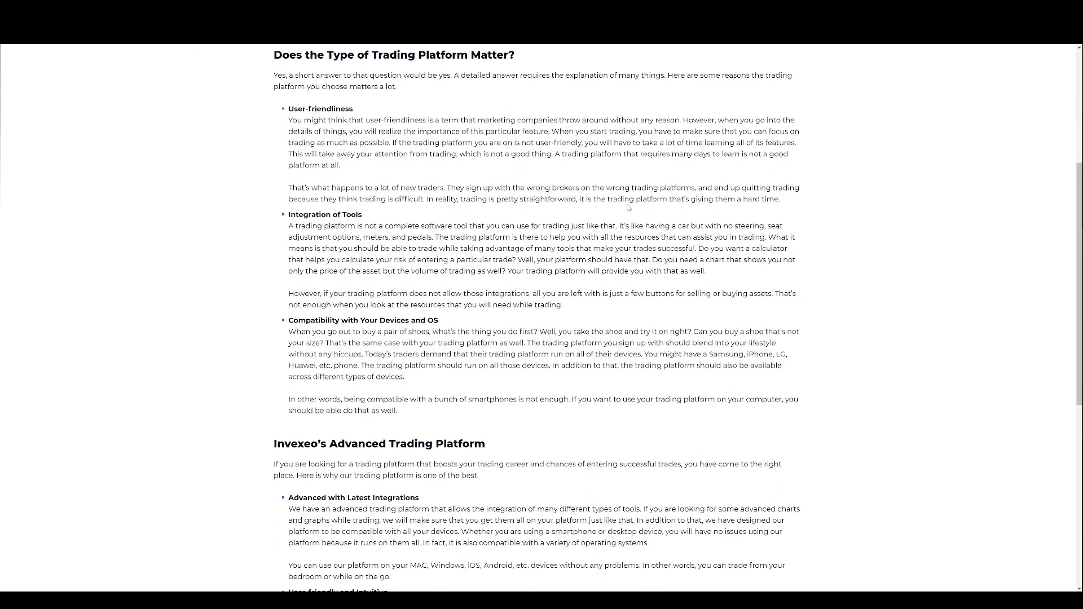
{"action": "scroll", "coordinate": [628, 209], "scroll_direction": "down", "scroll_amount": 3}
{"action": "scroll", "coordinate": [628, 210], "scroll_direction": "down", "scroll_amount": 2}
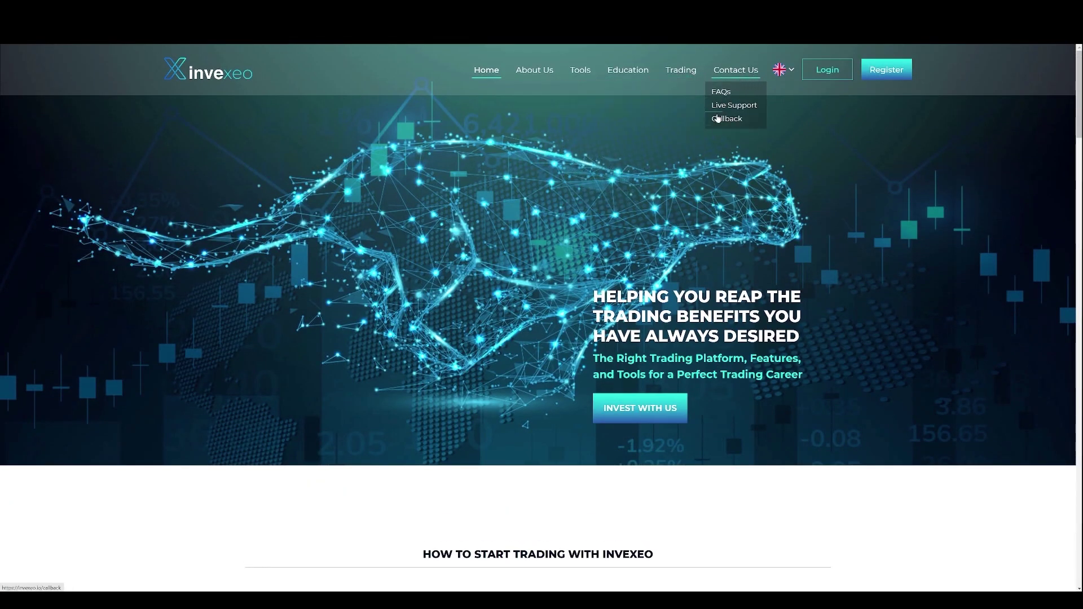
{"action": "left_click", "coordinate": [601, 106]}
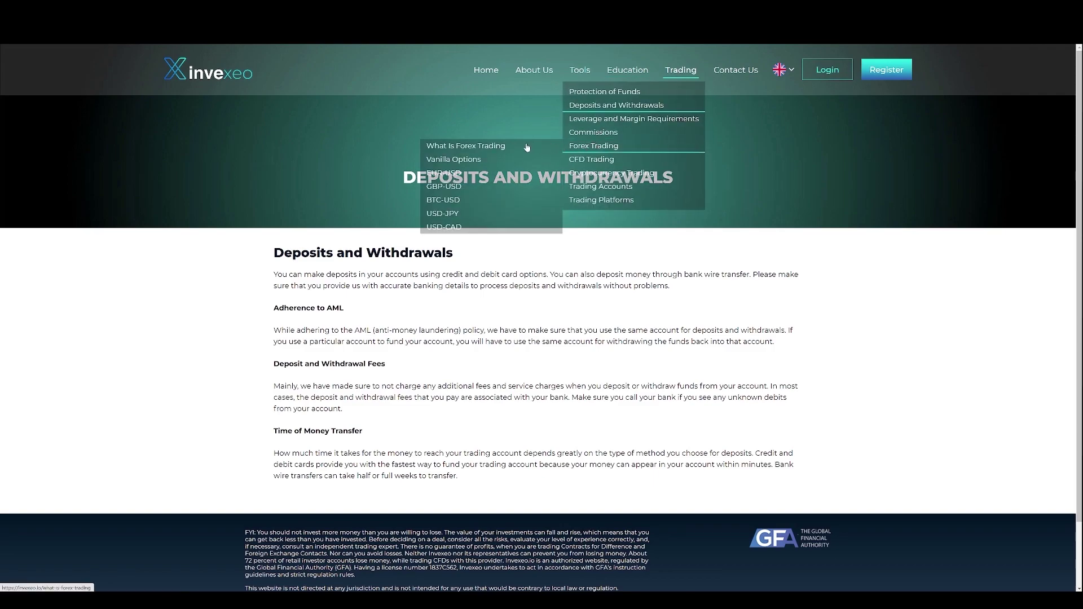
{"action": "left_click", "coordinate": [462, 147]}
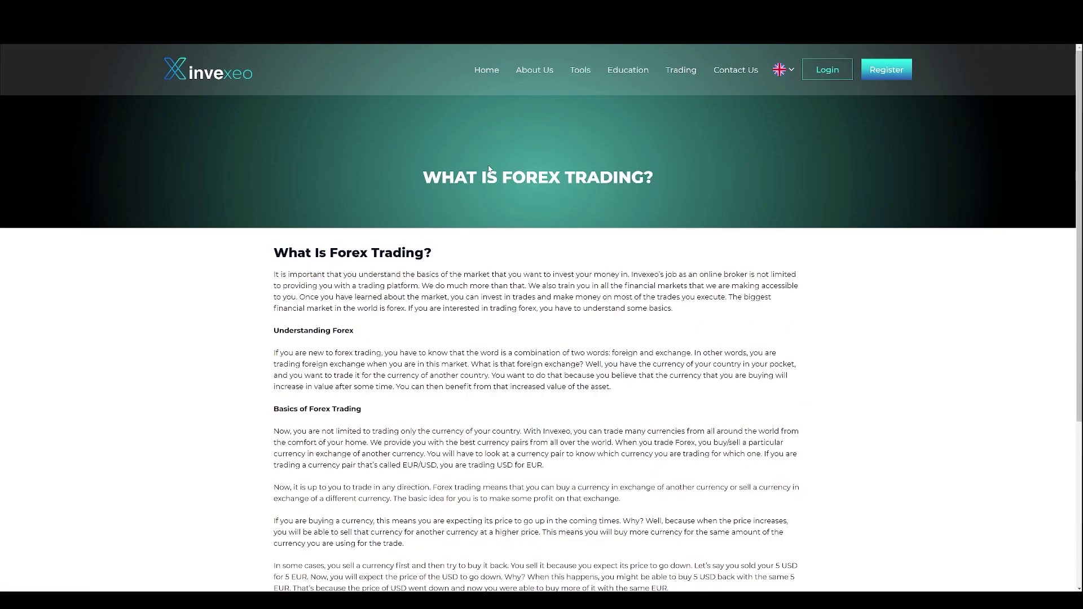
{"action": "scroll", "coordinate": [489, 169], "scroll_direction": "down", "scroll_amount": 5}
{"action": "scroll", "coordinate": [490, 170], "scroll_direction": "down", "scroll_amount": 5}
{"action": "scroll", "coordinate": [517, 160], "scroll_direction": "up", "scroll_amount": 3}
{"action": "scroll", "coordinate": [517, 161], "scroll_direction": "up", "scroll_amount": 7}
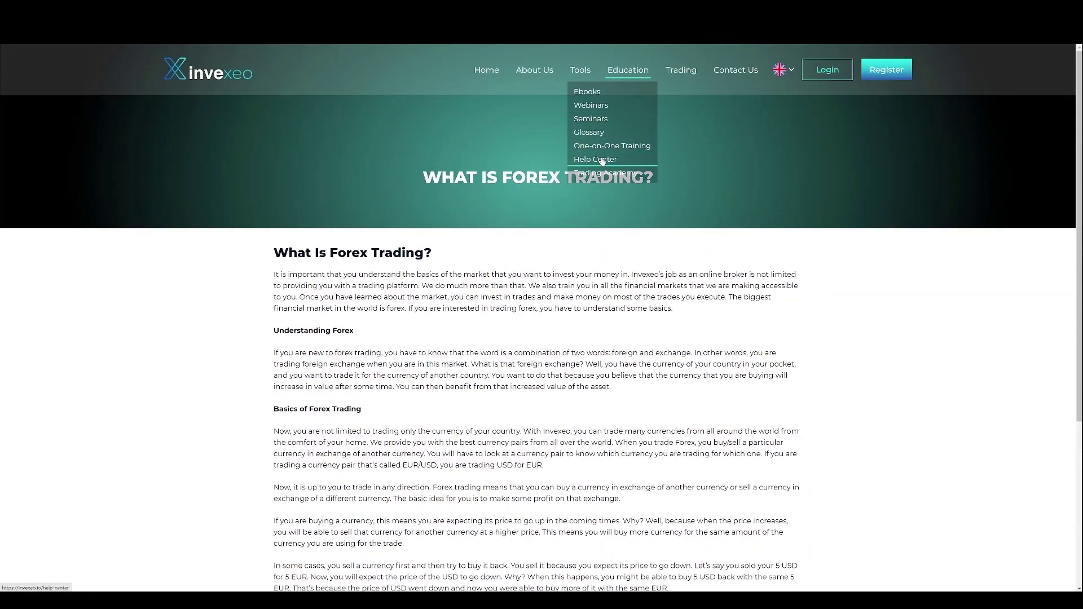
{"action": "left_click", "coordinate": [603, 160]}
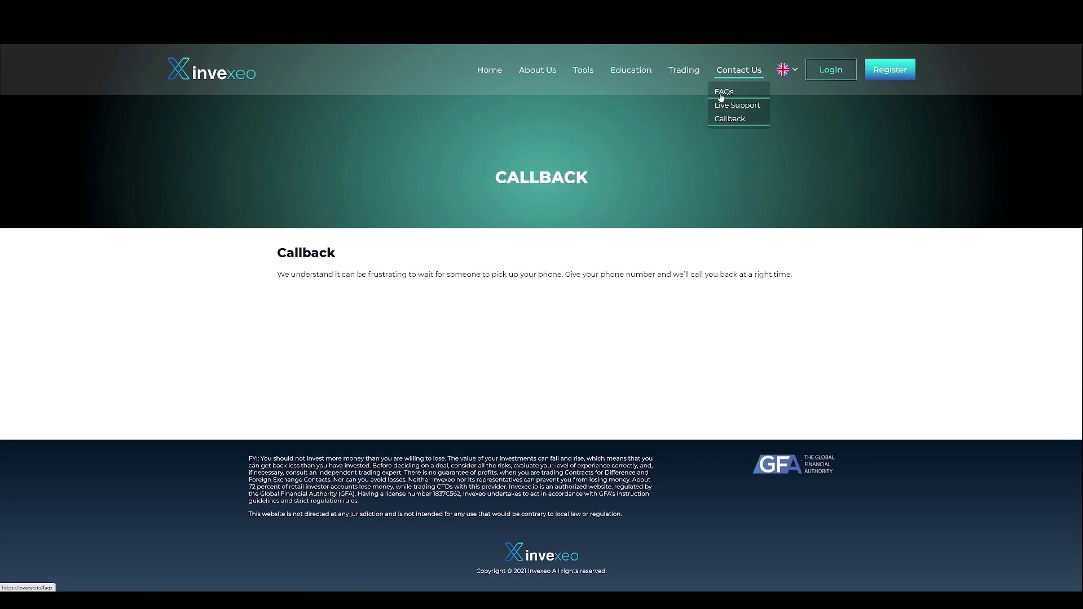
{"action": "left_click", "coordinate": [723, 91]}
{"action": "scroll", "coordinate": [677, 131], "scroll_direction": "down", "scroll_amount": 5}
{"action": "scroll", "coordinate": [677, 131], "scroll_direction": "down", "scroll_amount": 5}
{"action": "scroll", "coordinate": [678, 131], "scroll_direction": "down", "scroll_amount": 3}
{"action": "scroll", "coordinate": [677, 131], "scroll_direction": "down", "scroll_amount": 5}
{"action": "scroll", "coordinate": [677, 131], "scroll_direction": "up", "scroll_amount": 8}
{"action": "scroll", "coordinate": [677, 131], "scroll_direction": "up", "scroll_amount": 10}
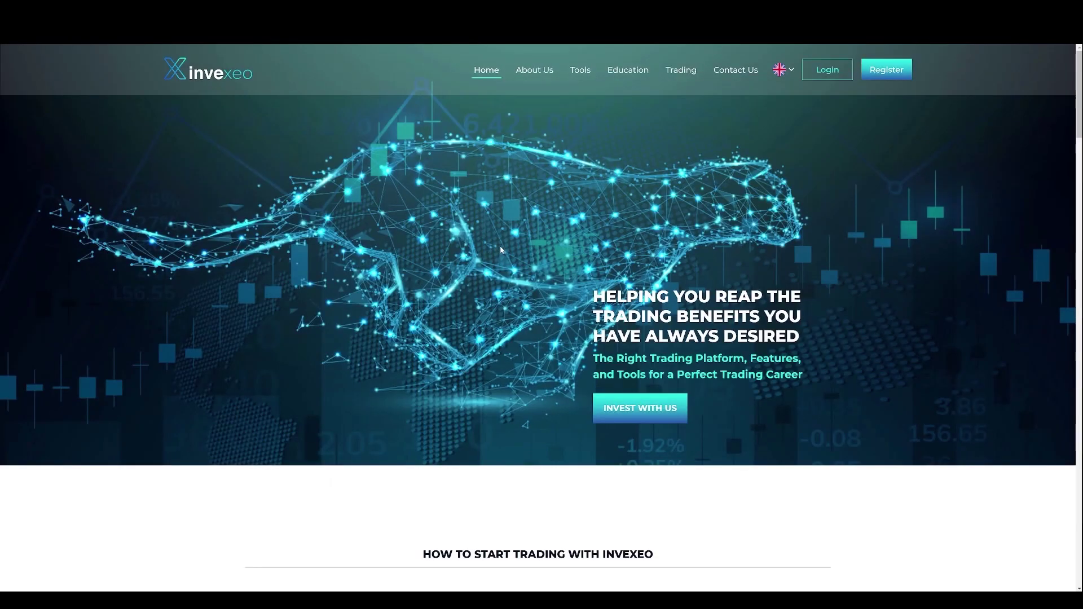
{"action": "scroll", "coordinate": [476, 244], "scroll_direction": "down", "scroll_amount": 3}
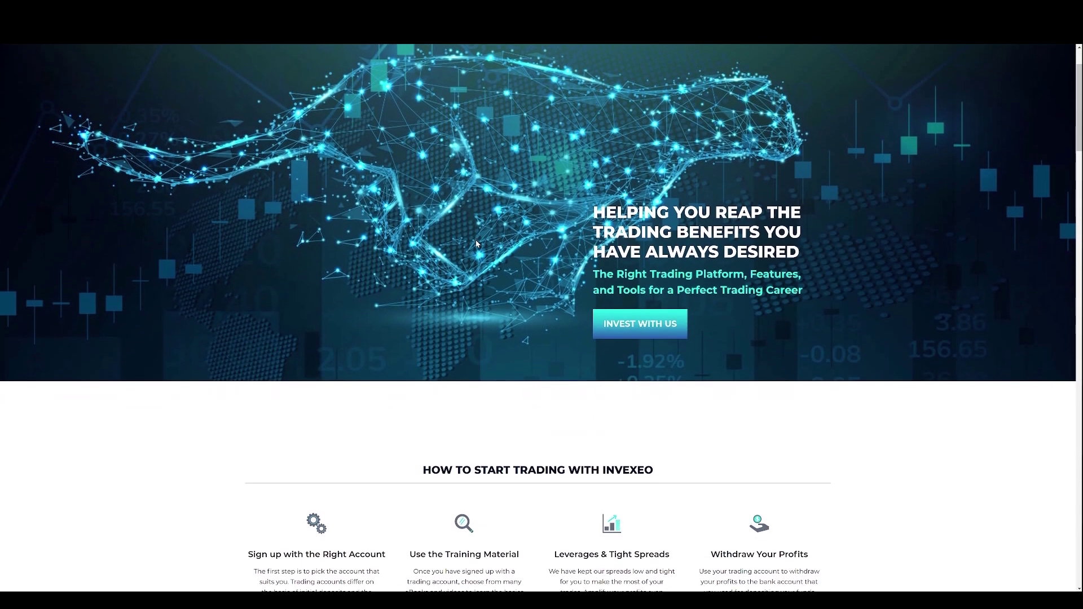
{"action": "scroll", "coordinate": [494, 236], "scroll_direction": "down", "scroll_amount": 4}
{"action": "scroll", "coordinate": [529, 265], "scroll_direction": "down", "scroll_amount": 4}
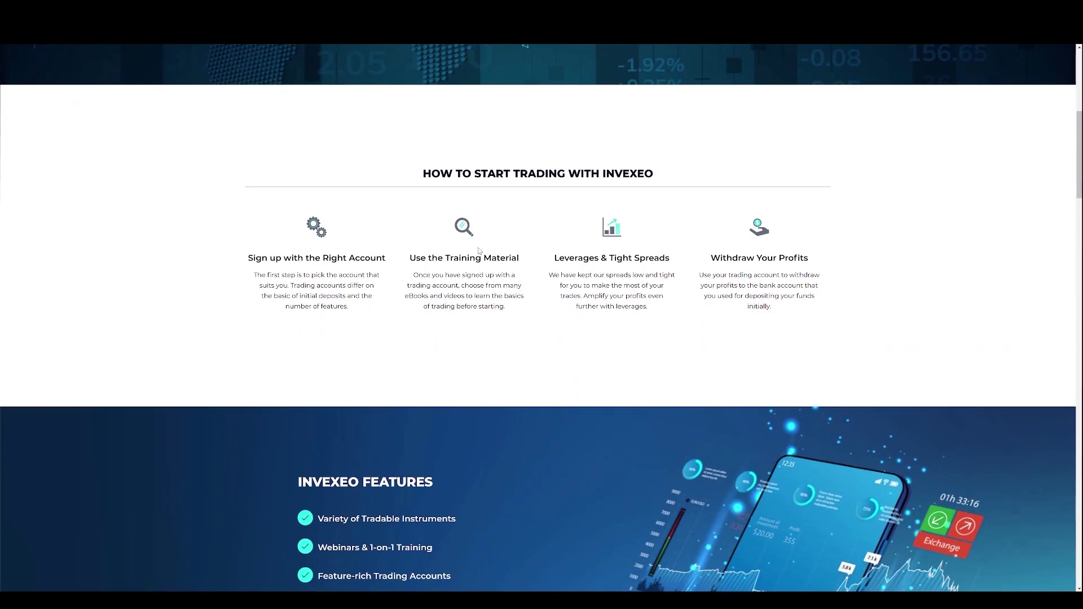
{"action": "scroll", "coordinate": [467, 278], "scroll_direction": "down", "scroll_amount": 3}
{"action": "scroll", "coordinate": [418, 268], "scroll_direction": "down", "scroll_amount": 3}
{"action": "scroll", "coordinate": [417, 267], "scroll_direction": "down", "scroll_amount": 3}
{"action": "scroll", "coordinate": [417, 267], "scroll_direction": "down", "scroll_amount": 3}
{"action": "scroll", "coordinate": [398, 288], "scroll_direction": "down", "scroll_amount": 3}
{"action": "scroll", "coordinate": [378, 314], "scroll_direction": "down", "scroll_amount": 2}
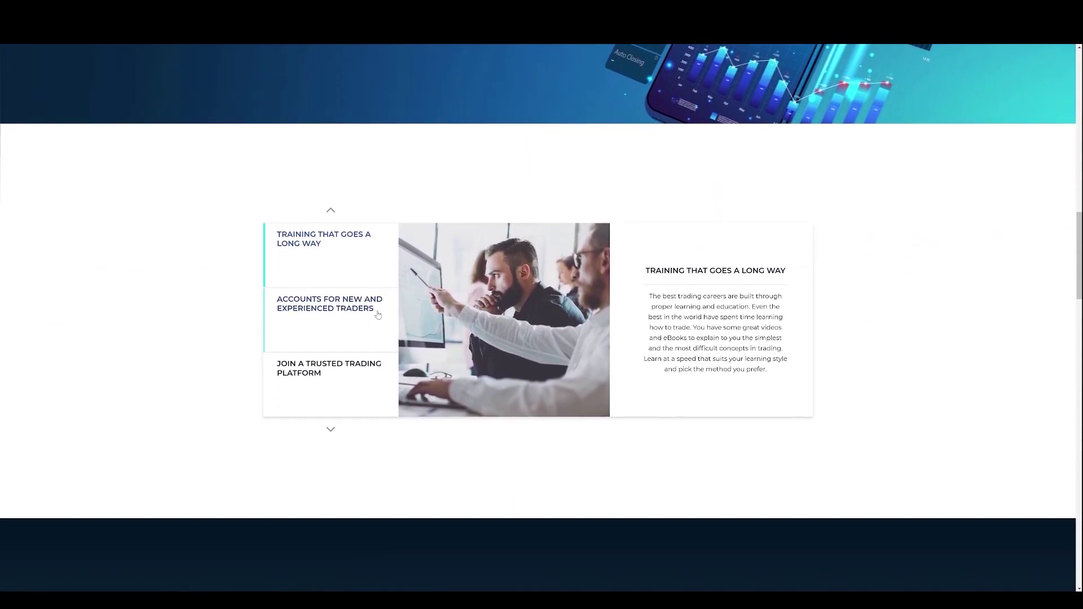
{"action": "left_click", "coordinate": [332, 432]}
{"action": "left_click", "coordinate": [331, 432]}
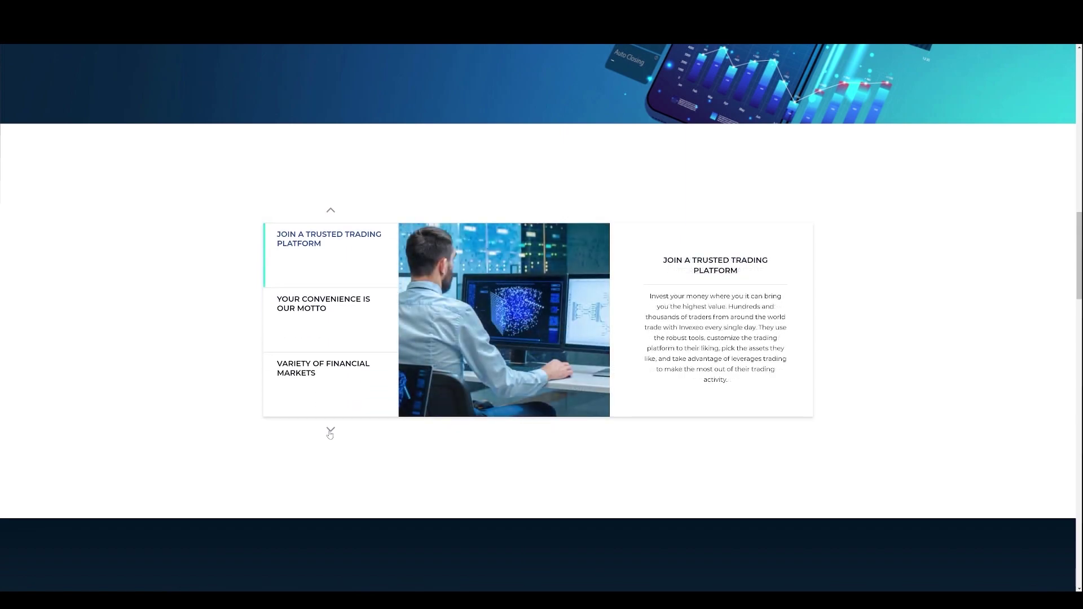
{"action": "left_click", "coordinate": [331, 432]}
{"action": "left_click", "coordinate": [331, 431]}
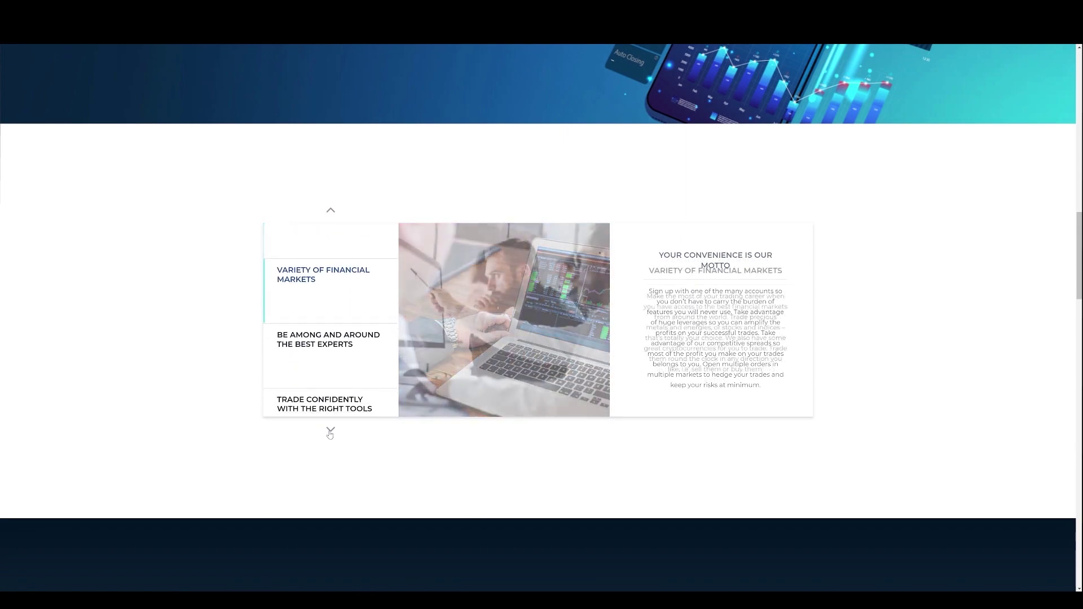
{"action": "scroll", "coordinate": [460, 361], "scroll_direction": "down", "scroll_amount": 5}
{"action": "scroll", "coordinate": [480, 274], "scroll_direction": "down", "scroll_amount": 5}
{"action": "scroll", "coordinate": [481, 276], "scroll_direction": "down", "scroll_amount": 3}
{"action": "scroll", "coordinate": [508, 279], "scroll_direction": "down", "scroll_amount": 2}
{"action": "scroll", "coordinate": [595, 283], "scroll_direction": "down", "scroll_amount": 4}
{"action": "scroll", "coordinate": [596, 285], "scroll_direction": "down", "scroll_amount": 3}
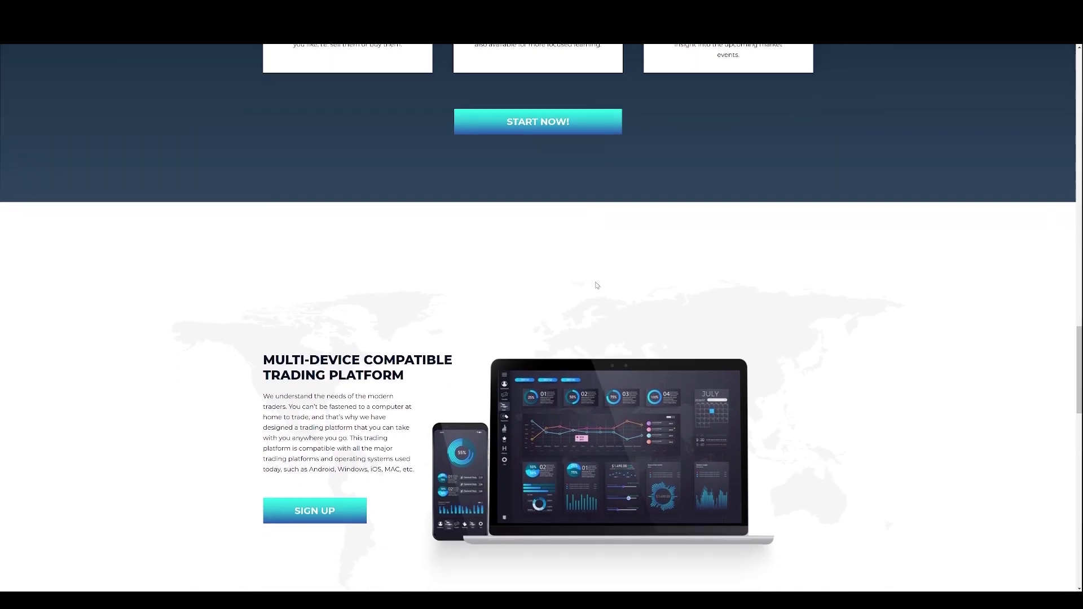
{"action": "scroll", "coordinate": [597, 286], "scroll_direction": "down", "scroll_amount": 2}
{"action": "scroll", "coordinate": [596, 285], "scroll_direction": "down", "scroll_amount": 2}
{"action": "scroll", "coordinate": [595, 281], "scroll_direction": "down", "scroll_amount": 4}
{"action": "scroll", "coordinate": [600, 282], "scroll_direction": "down", "scroll_amount": 2}
{"action": "scroll", "coordinate": [599, 281], "scroll_direction": "down", "scroll_amount": 2}
{"action": "scroll", "coordinate": [600, 282], "scroll_direction": "down", "scroll_amount": 1}
{"action": "scroll", "coordinate": [599, 282], "scroll_direction": "down", "scroll_amount": 1}
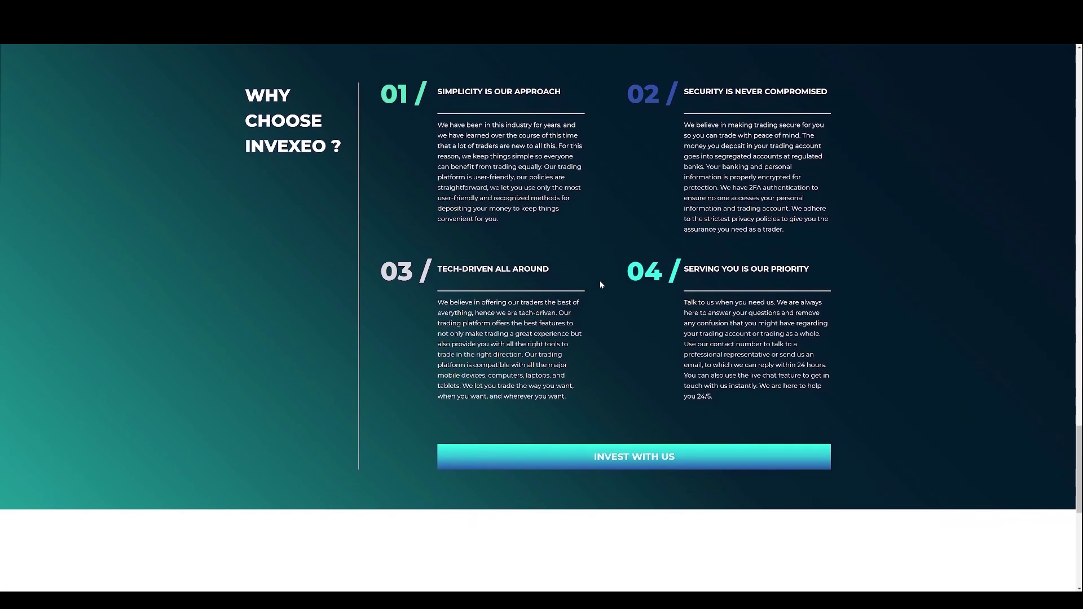
{"action": "scroll", "coordinate": [600, 280], "scroll_direction": "down", "scroll_amount": 1}
{"action": "scroll", "coordinate": [603, 277], "scroll_direction": "down", "scroll_amount": 2}
{"action": "scroll", "coordinate": [605, 279], "scroll_direction": "down", "scroll_amount": 2}
{"action": "scroll", "coordinate": [624, 284], "scroll_direction": "down", "scroll_amount": 2}
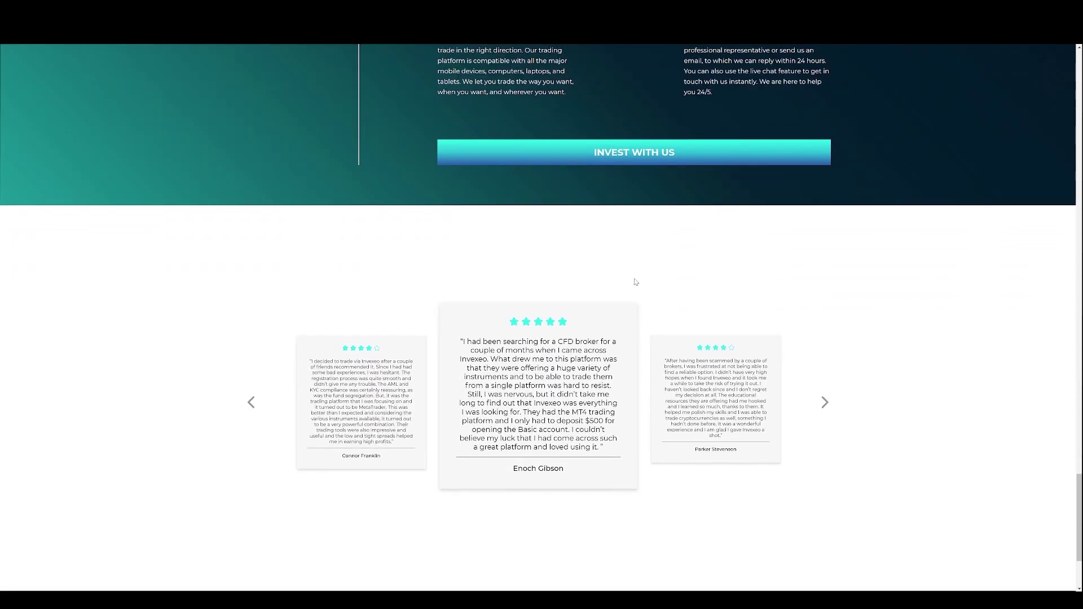
{"action": "scroll", "coordinate": [623, 282], "scroll_direction": "down", "scroll_amount": 2}
{"action": "scroll", "coordinate": [625, 283], "scroll_direction": "down", "scroll_amount": 1}
{"action": "left_click", "coordinate": [824, 319]}
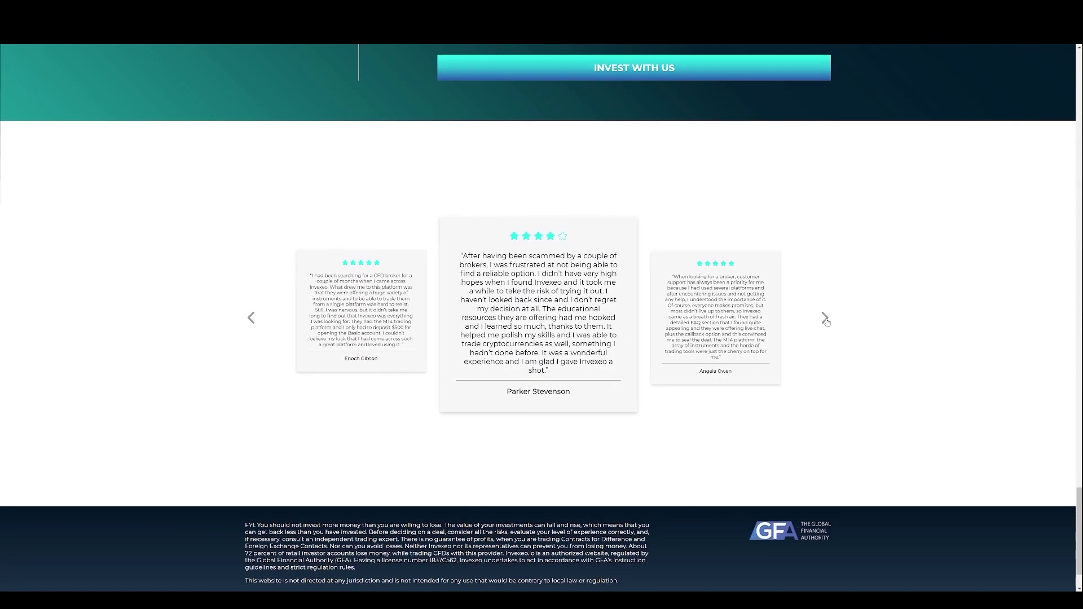
{"action": "left_click", "coordinate": [825, 319]}
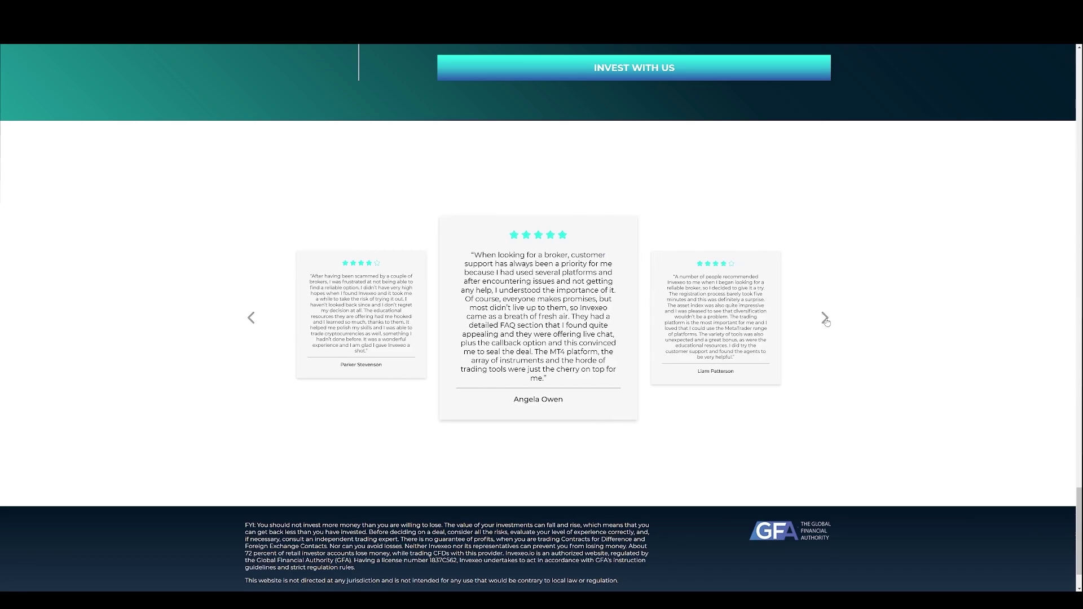